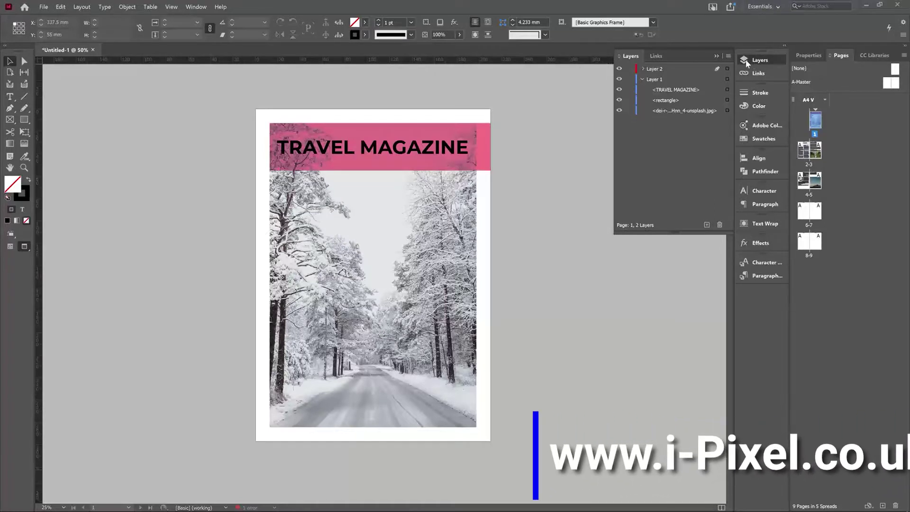
Collapse the Layers panel back into the icon dock to clear the cover page
left_click(715, 56)
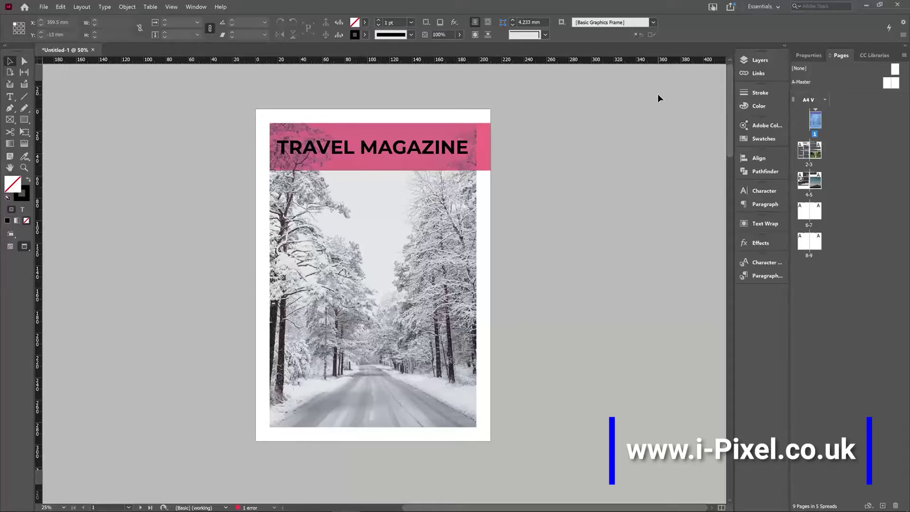
Bring up the Effects panel showing Normal blending at 100% for object, stroke and fill
left_click(762, 243)
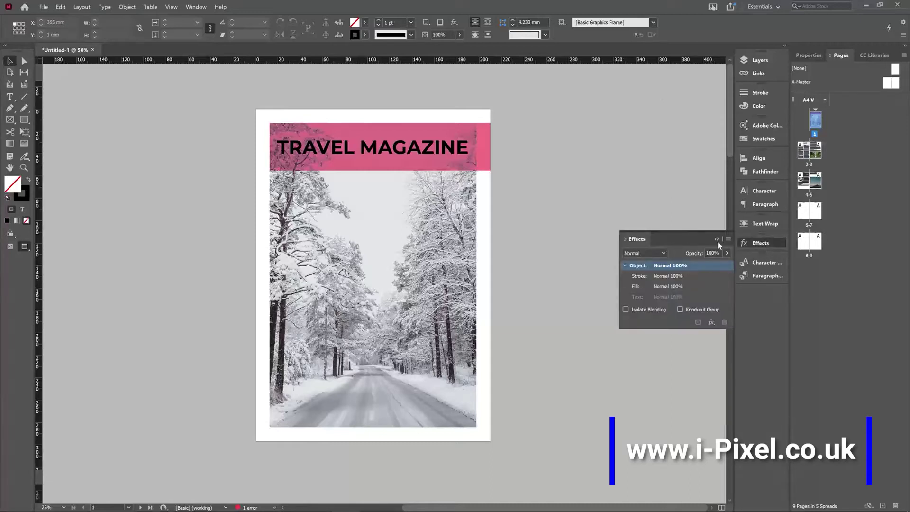
left_click(758, 244)
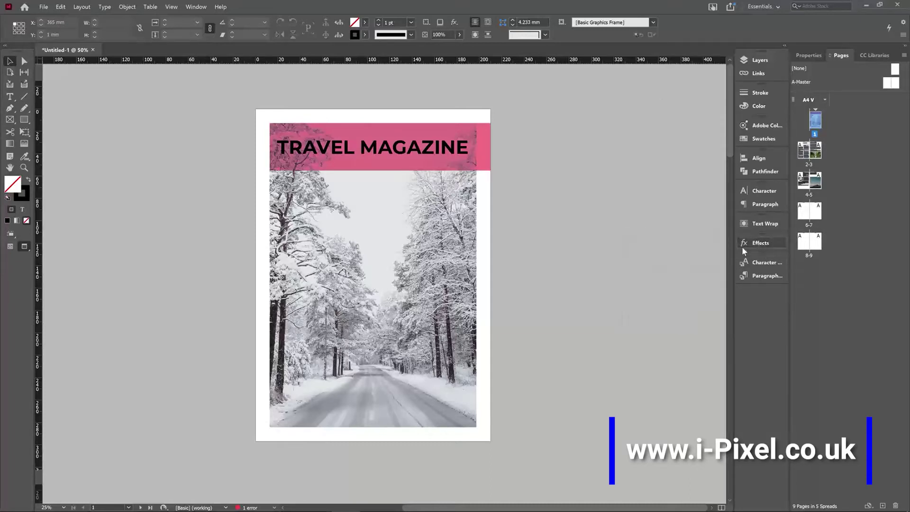
left_click(196, 7)
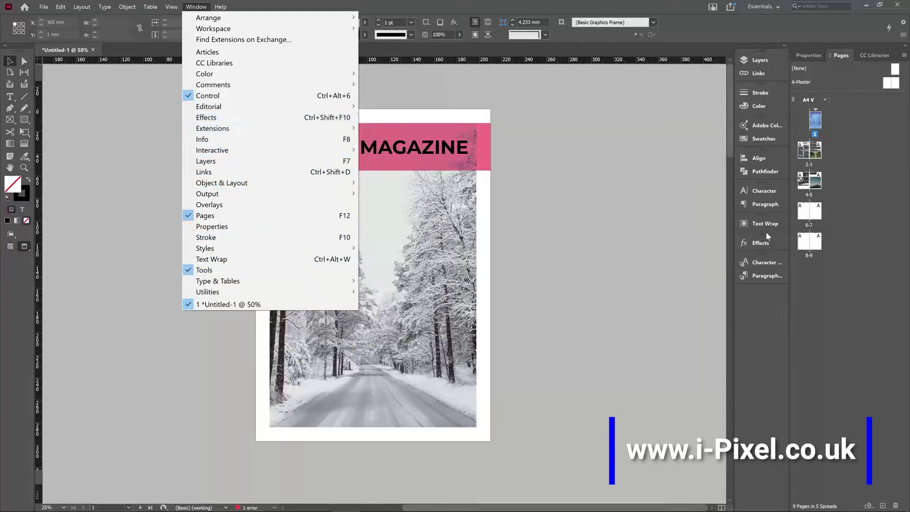
left_click(767, 244)
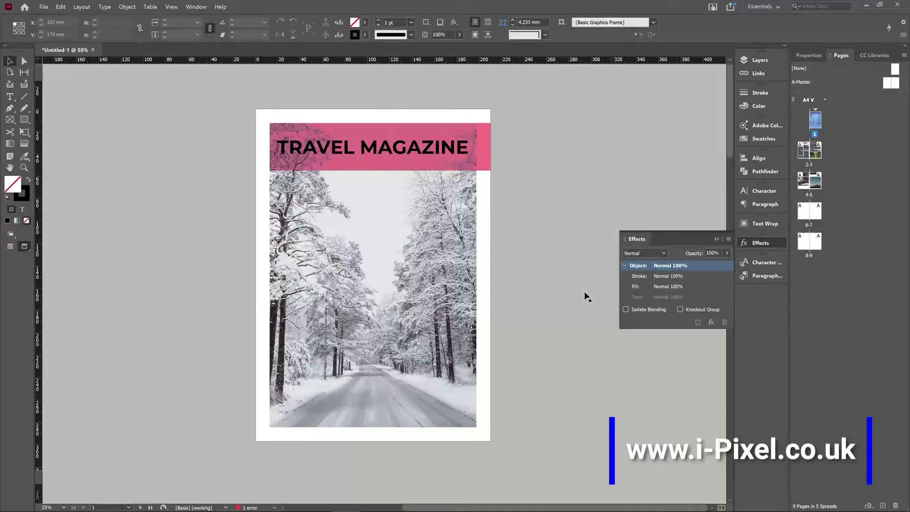
scroll(585, 297, "down", 10)
scroll(586, 297, "up", 10)
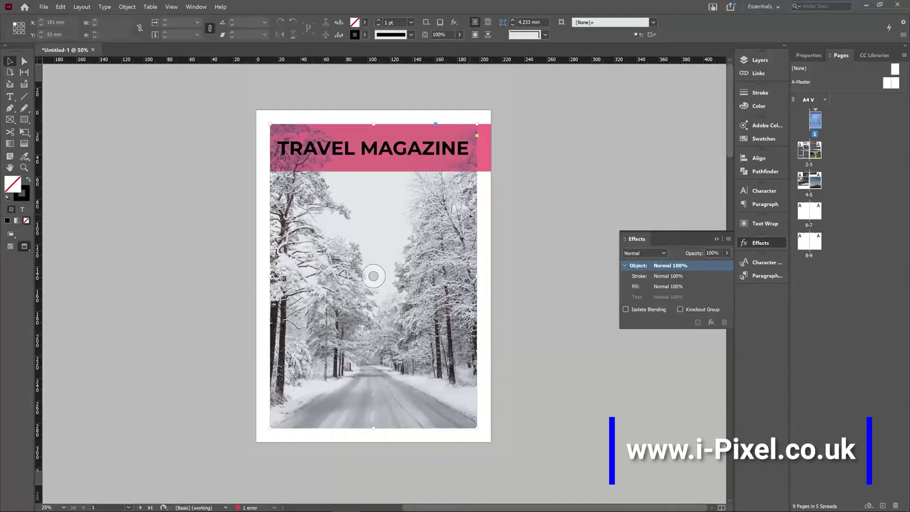
Add a Drop Shadow effect to the snowy cover photo from the fx menu
left_click(374, 276)
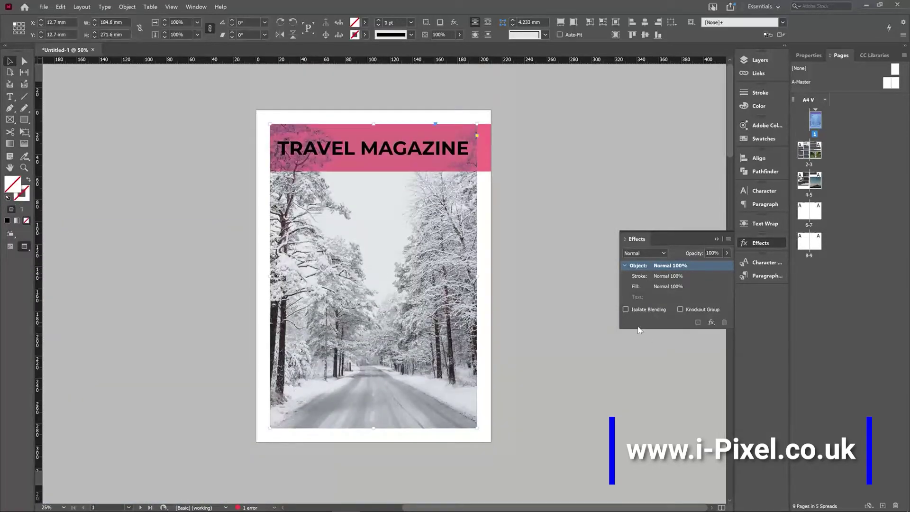
left_click(711, 323)
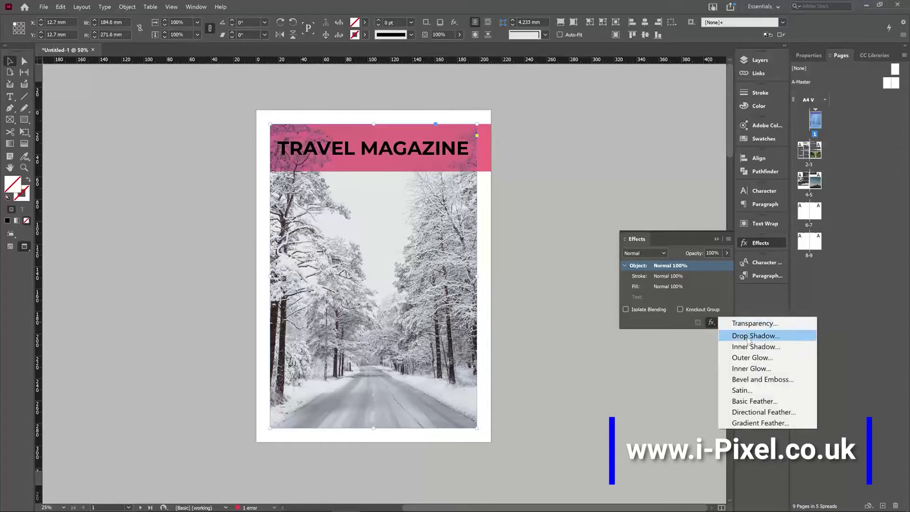
left_click(780, 336)
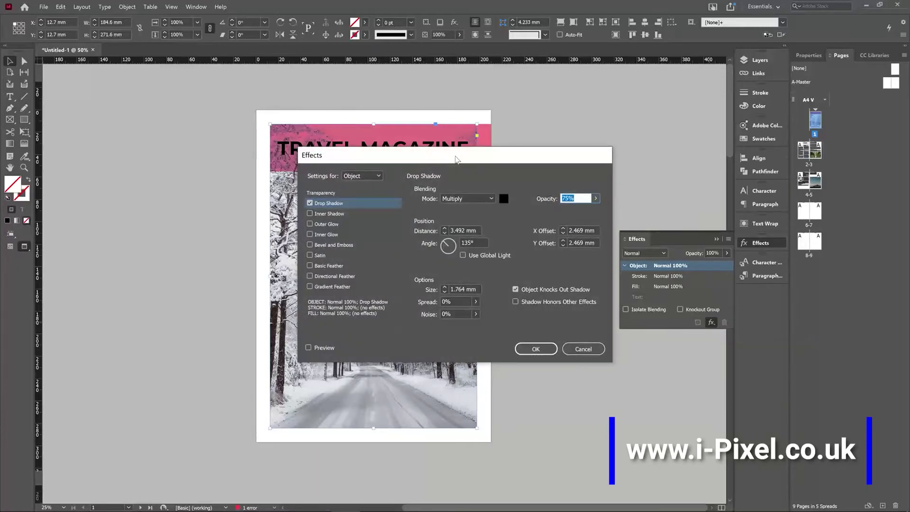
With Preview on, soften the drop shadow to 8 mm size, 44° angle and about 22% opacity
left_click_drag(422, 153, 679, 144)
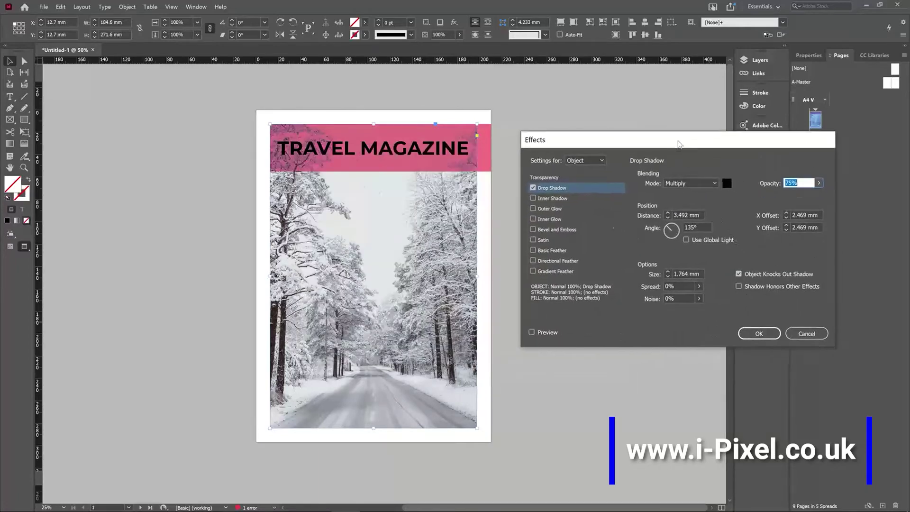
left_click(539, 335)
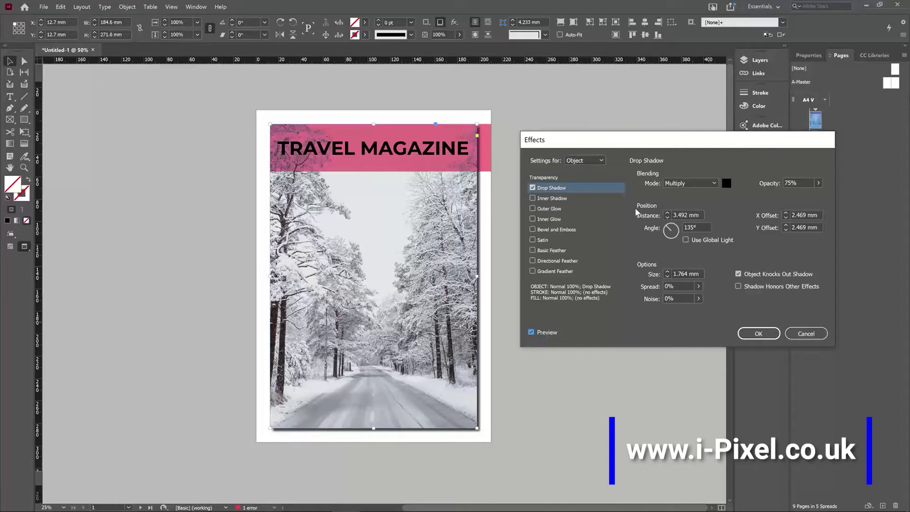
left_click(667, 272)
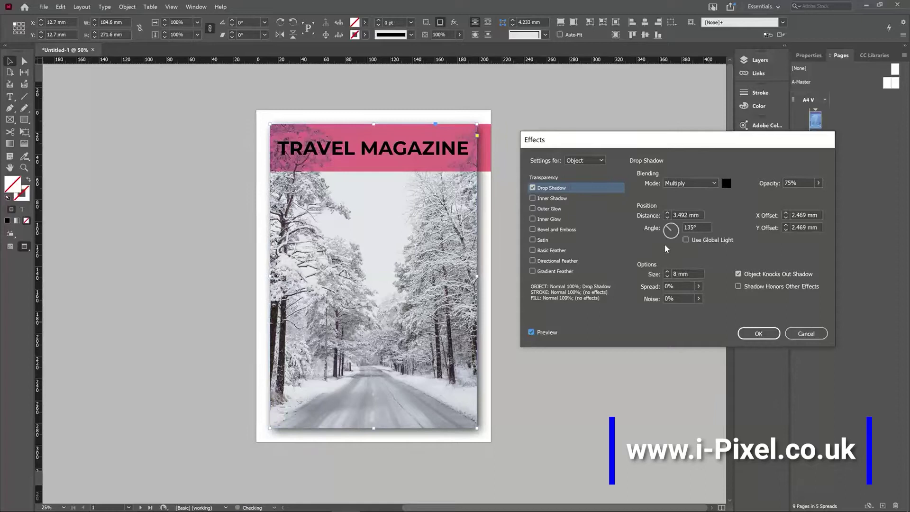
left_click_drag(667, 233, 686, 226)
left_click(819, 183)
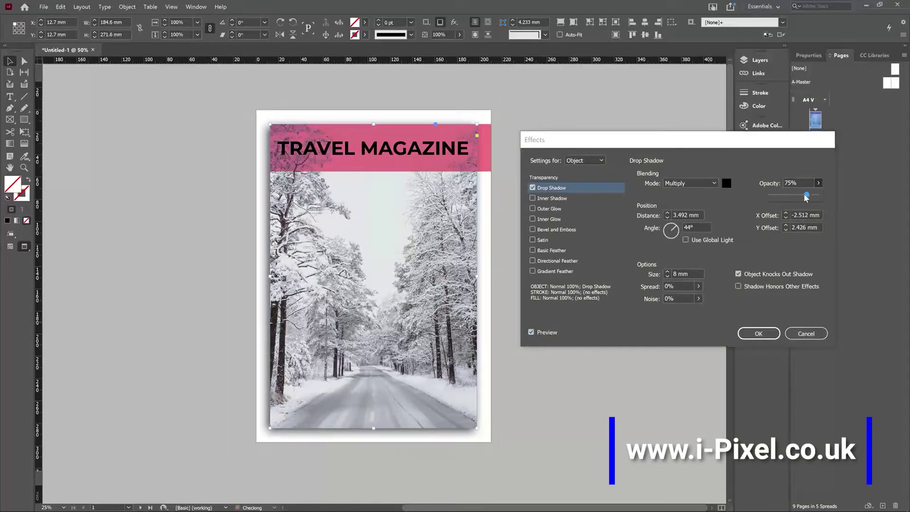
left_click_drag(807, 195, 780, 200)
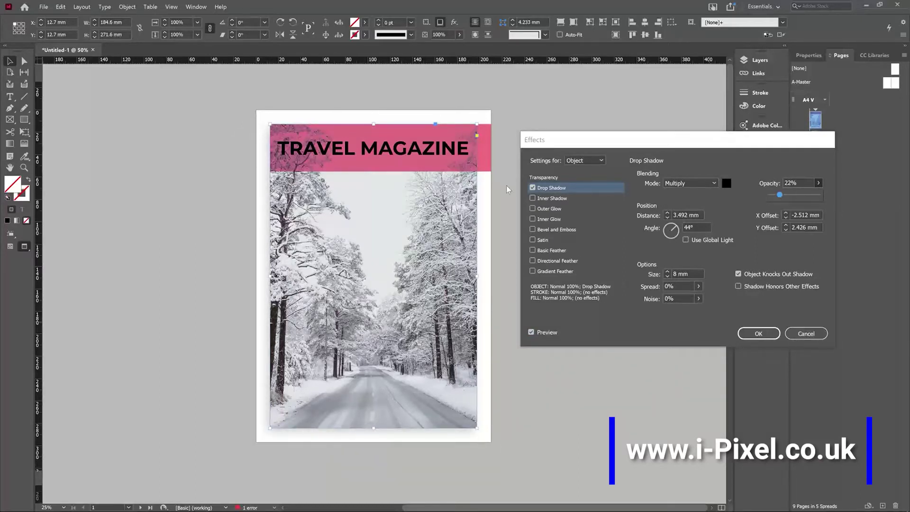
Add a 15 mm Inner Shadow to the photo and switch off its drop shadow
left_click(541, 199)
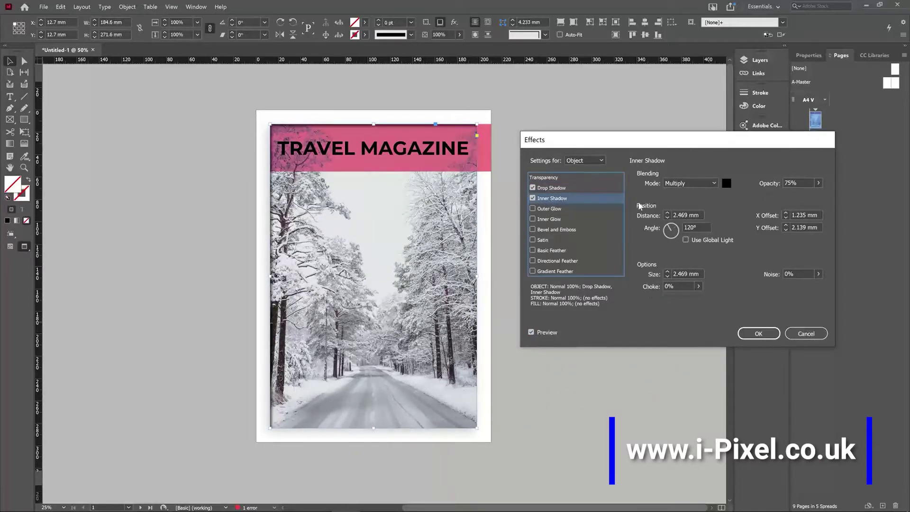
type("17")
key("Tab")
left_click(668, 272)
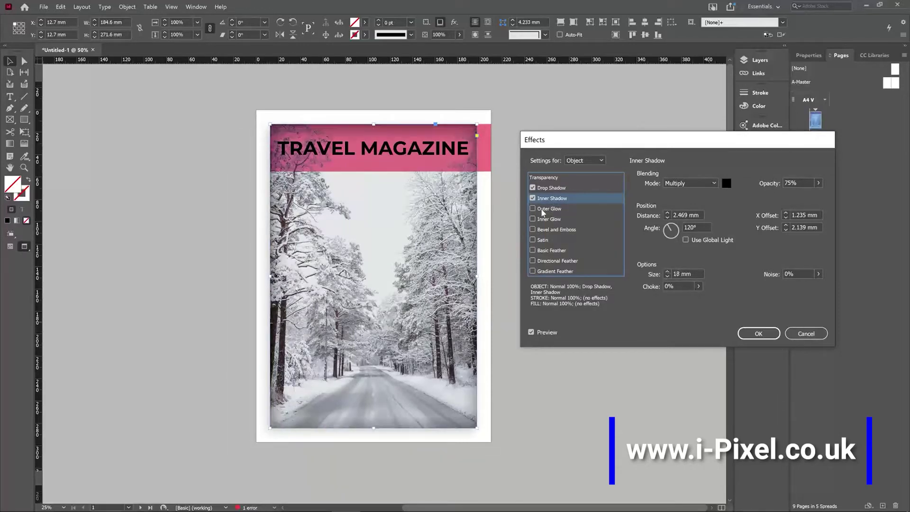
left_click(668, 277)
left_click(668, 276)
left_click(668, 276)
left_click(533, 188)
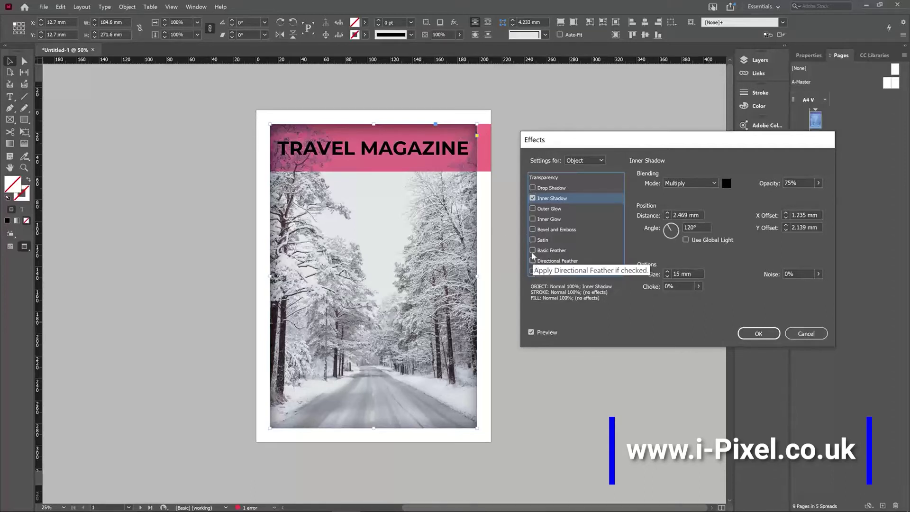
Try a Basic Feather widened toward 15 mm, then turn it off again
left_click(533, 250)
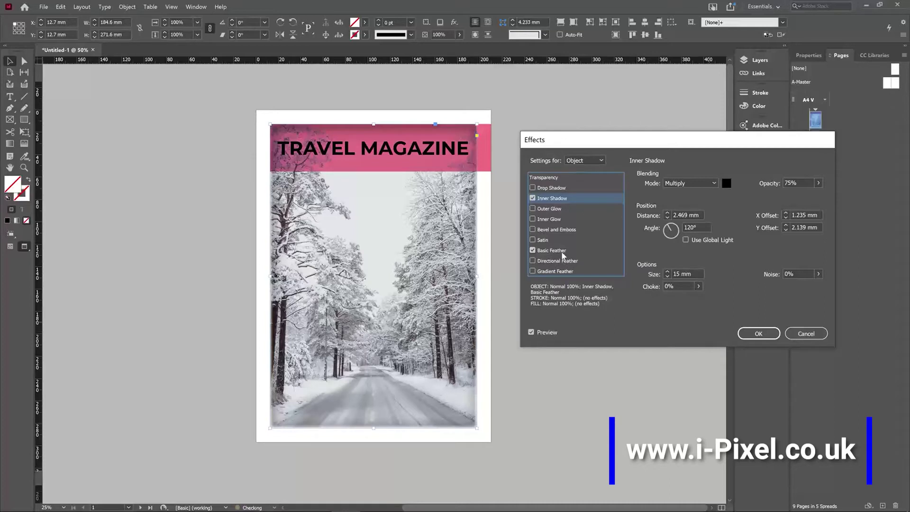
left_click(559, 251)
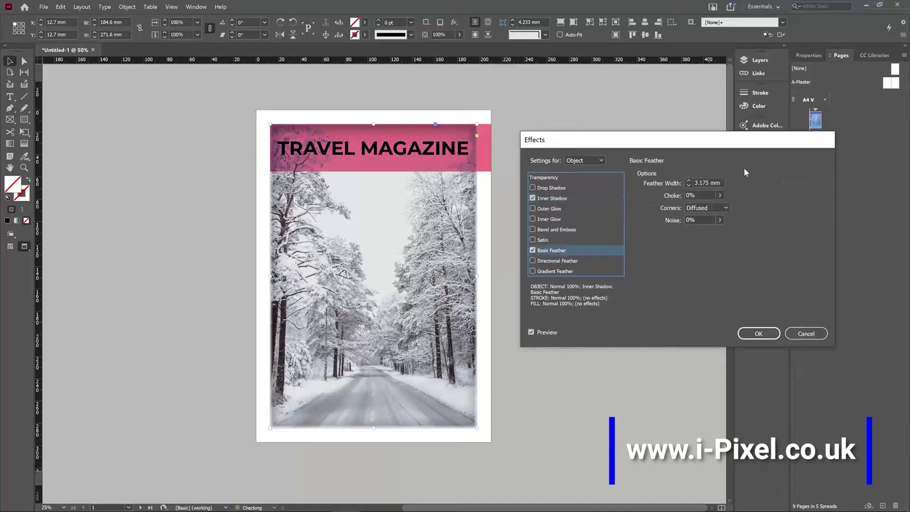
left_click(689, 180)
left_click(690, 179)
left_click(689, 180)
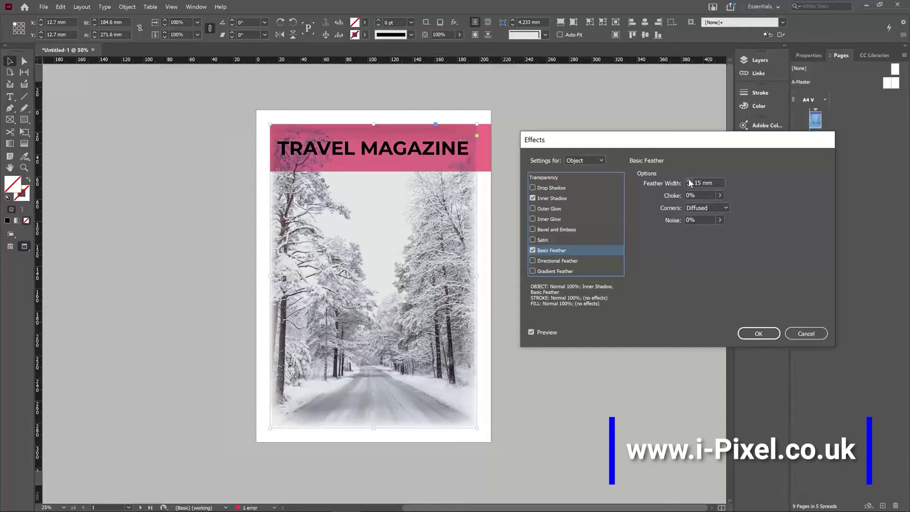
left_click(533, 251)
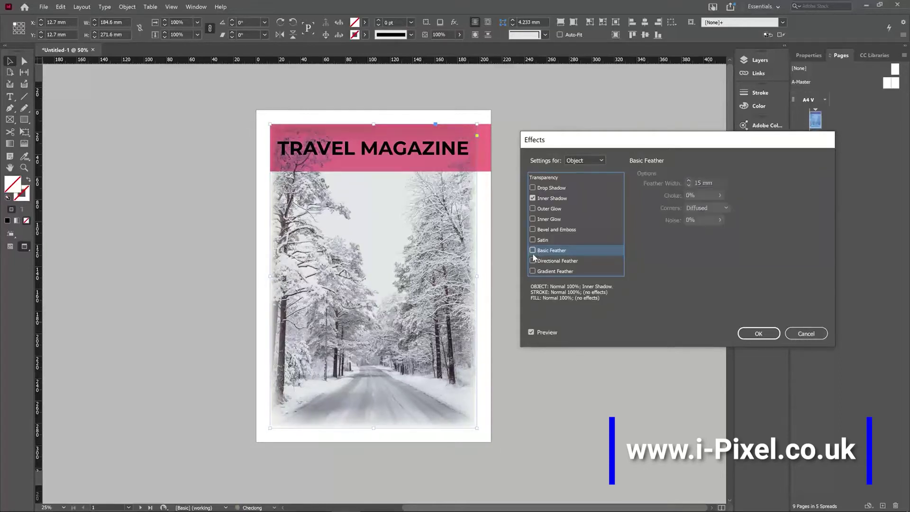
Enable Directional Feather on the photo with a 40 mm top width
left_click(533, 261)
left_click(551, 260)
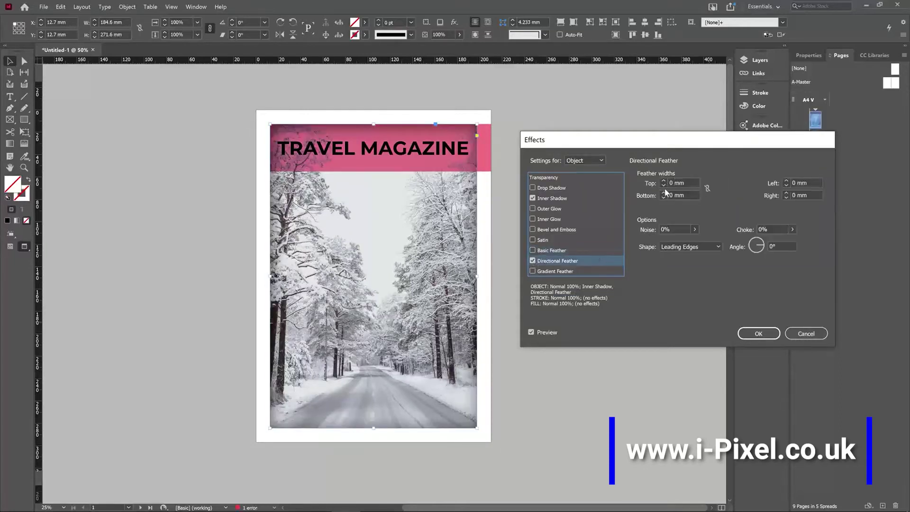
left_click(683, 183)
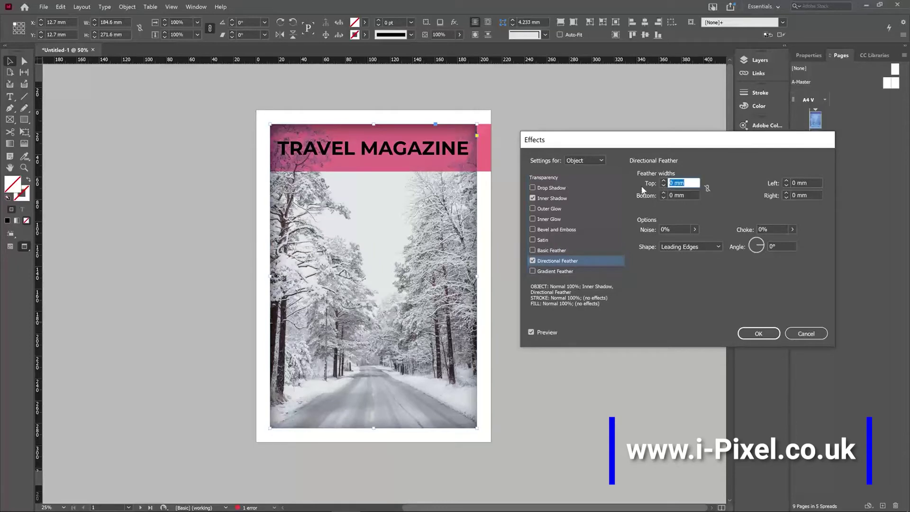
type("20")
left_click(687, 195)
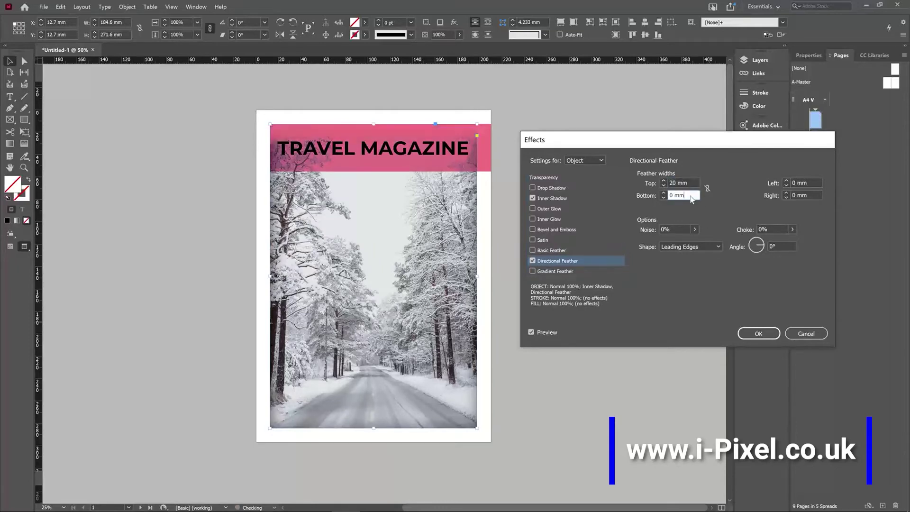
left_click(683, 180)
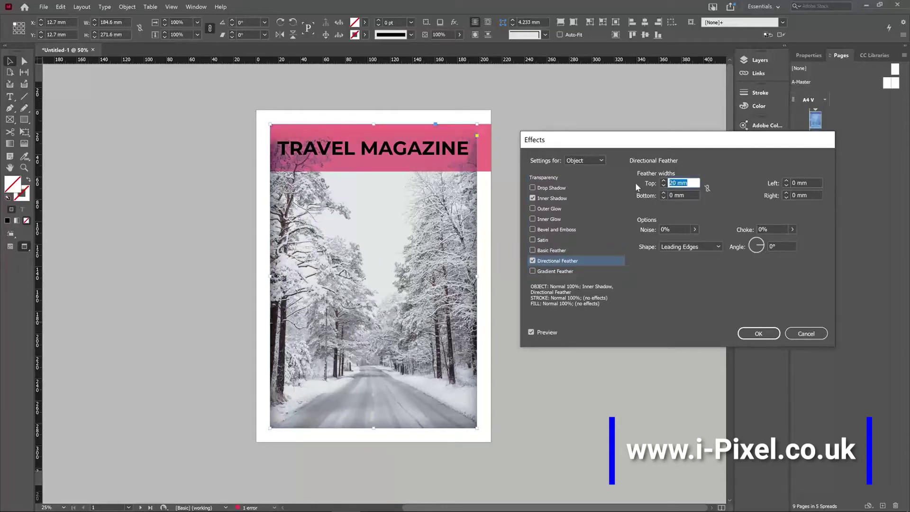
type("40")
left_click(683, 195)
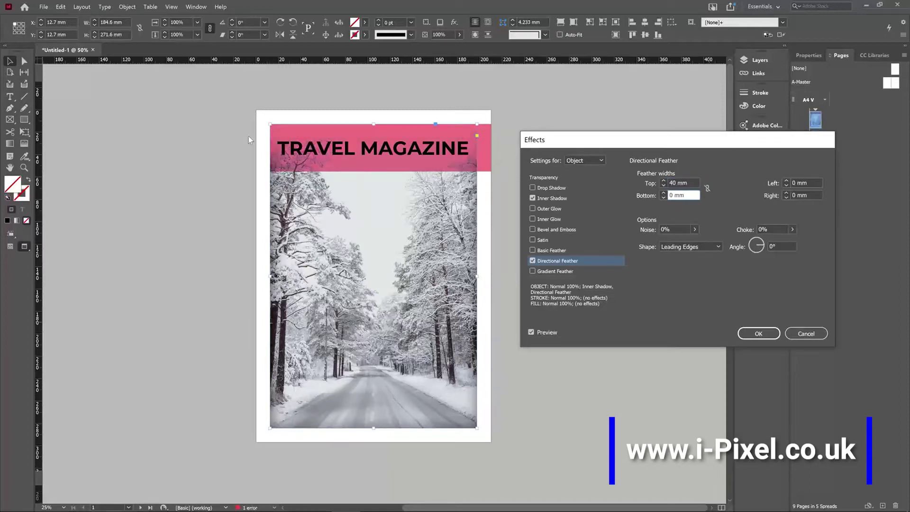
Set the directional feather's left width to 70 mm
double_click(682, 193)
key("Tab")
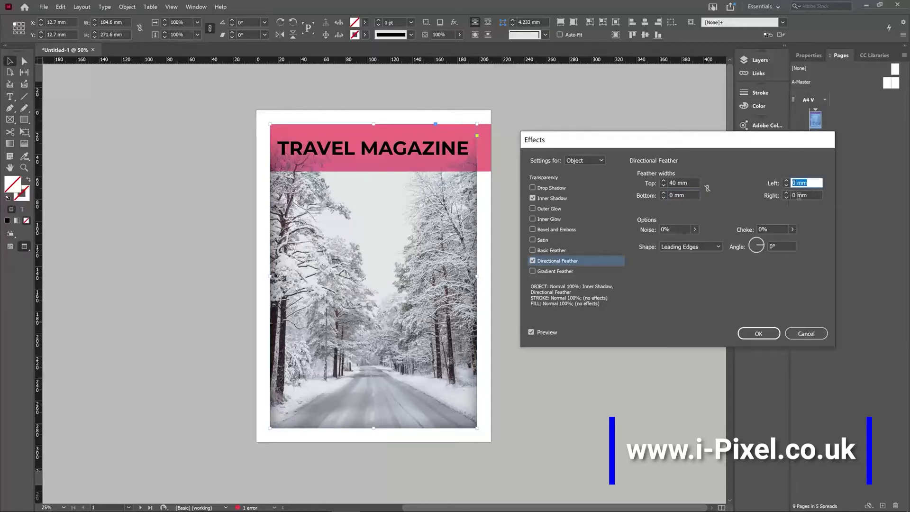
type("40")
key("Tab")
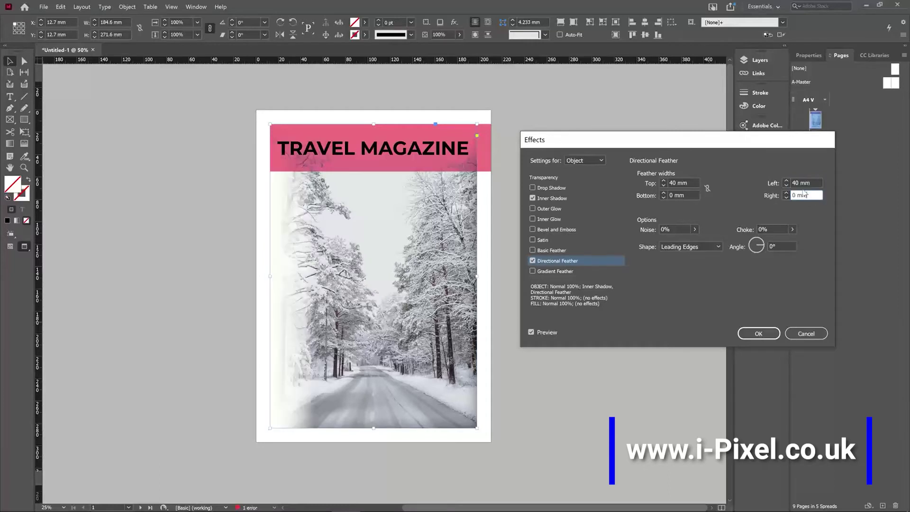
left_click(814, 183)
type("70")
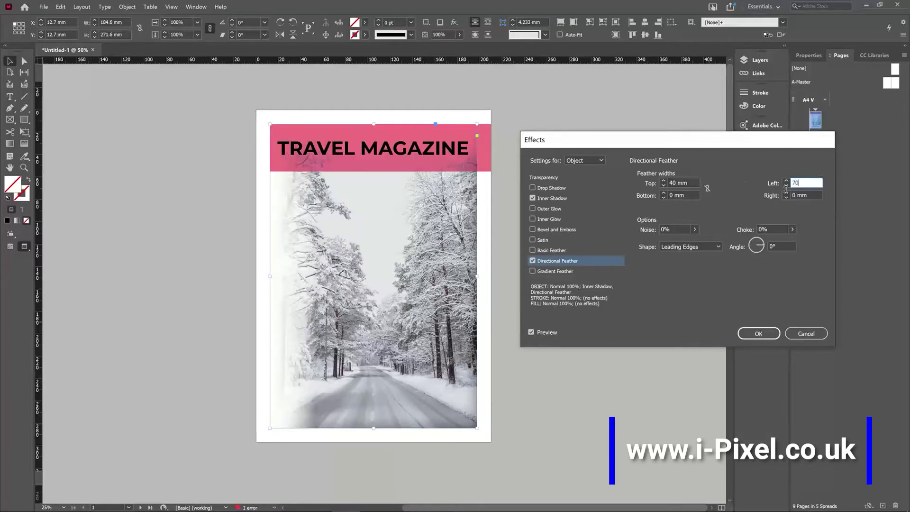
key("Tab")
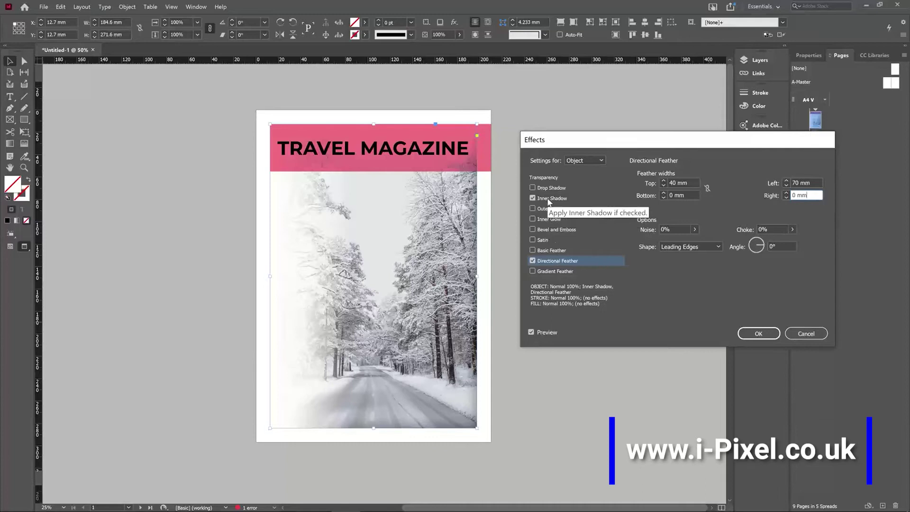
Add an Outer Bevel style Bevel and Emboss to the photo and apply all effects
left_click(564, 230)
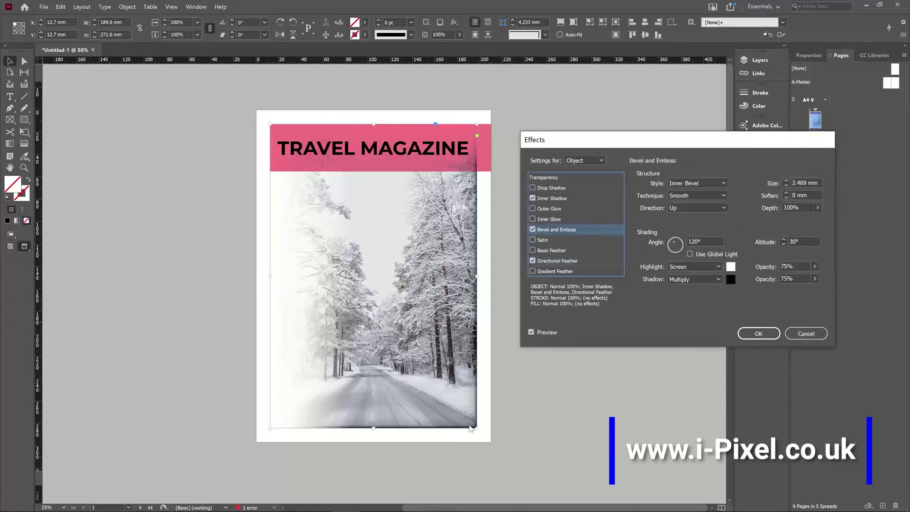
left_click(723, 184)
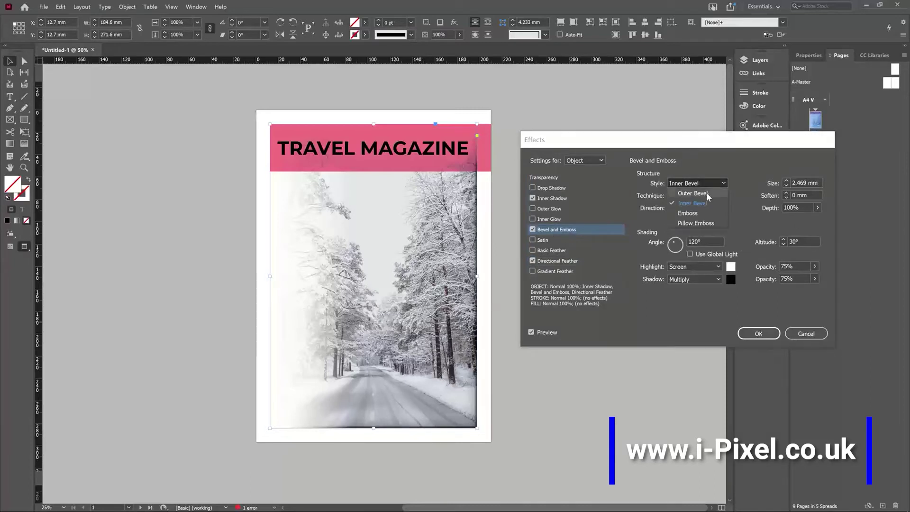
left_click(693, 194)
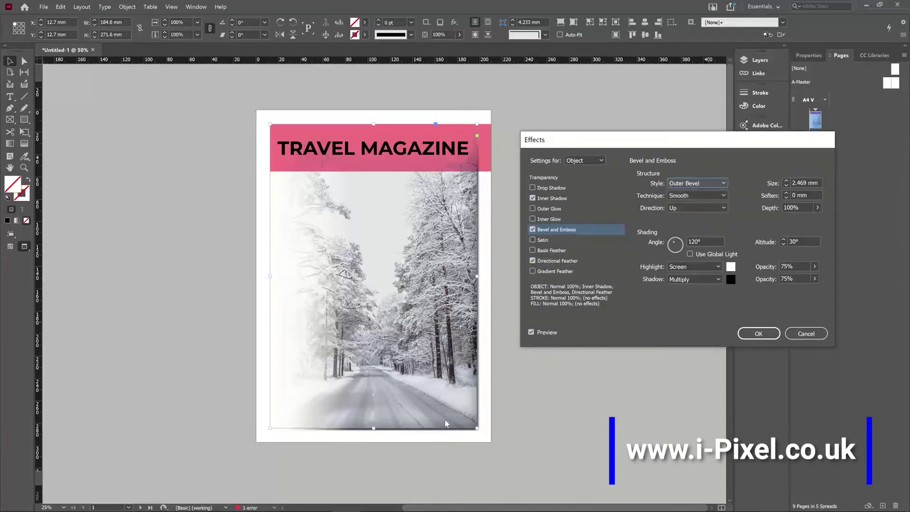
left_click(759, 334)
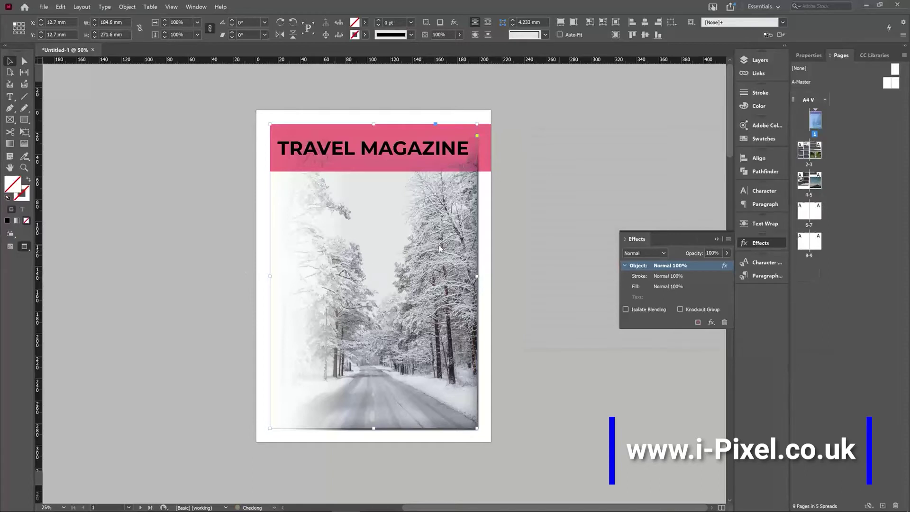
Remove the directional feather from the cover photo, keeping its inner shadow and bevel
left_click(173, 221)
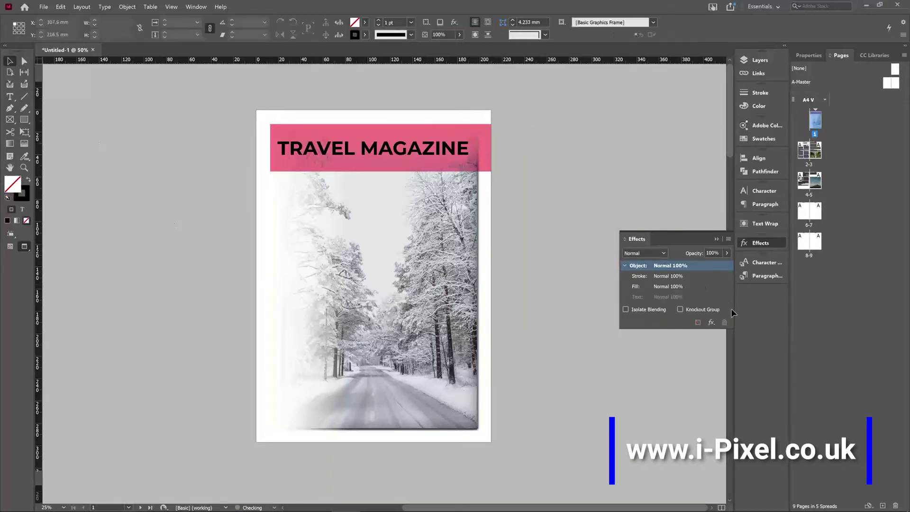
left_click(426, 262)
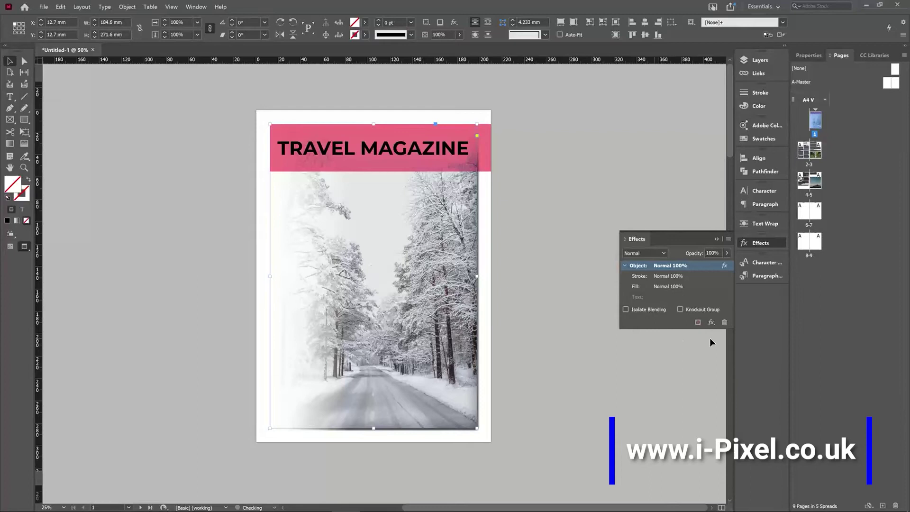
left_click(711, 324)
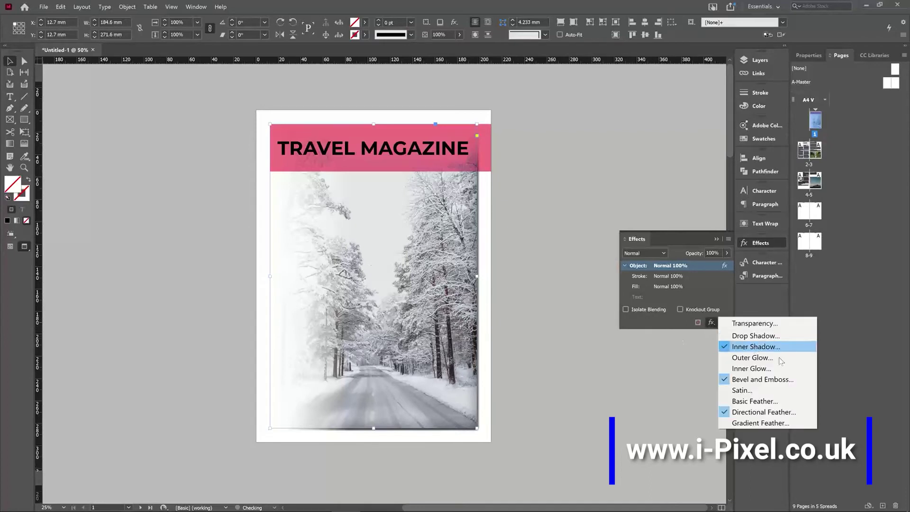
left_click(756, 346)
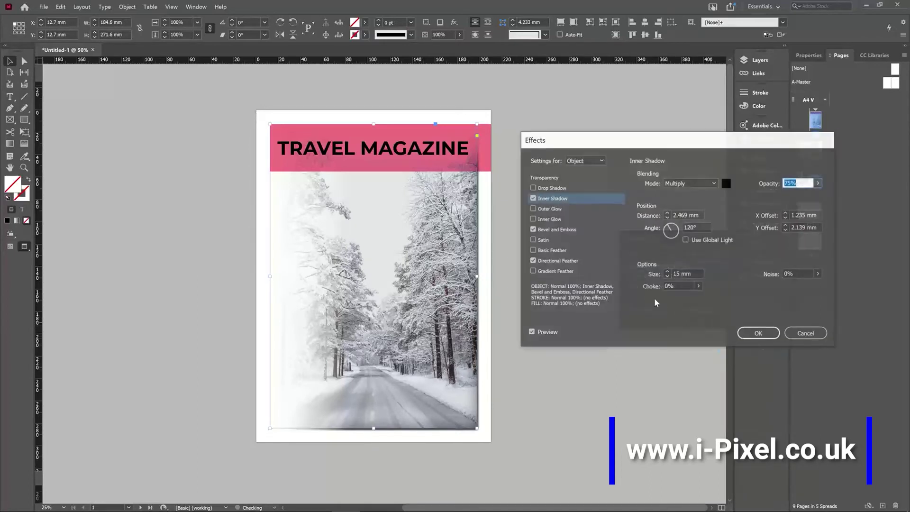
left_click(533, 198)
left_click(532, 198)
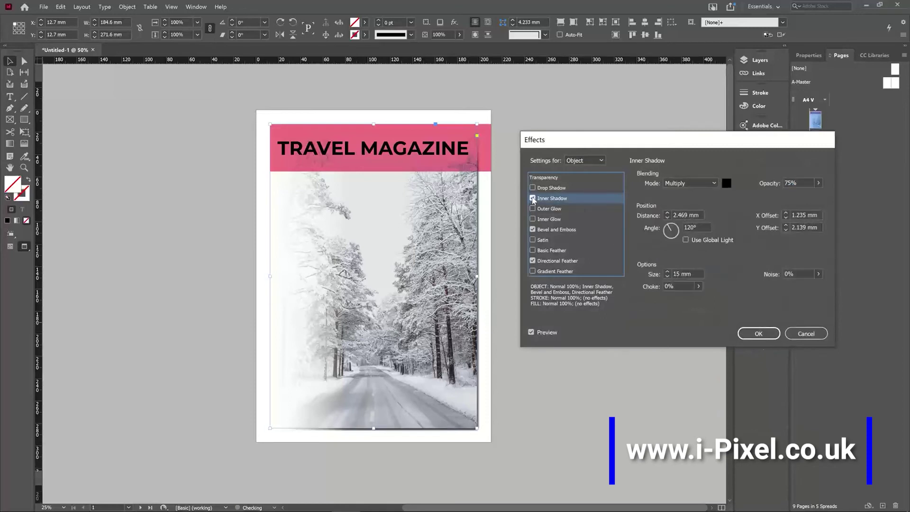
left_click(532, 260)
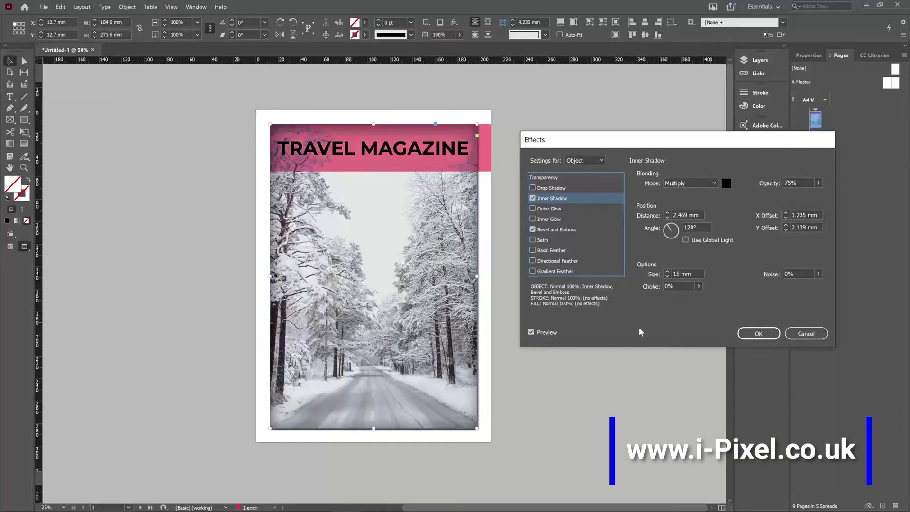
left_click(759, 334)
Deselect the photo and scroll down to the pages 2–3 spread
left_click(602, 366)
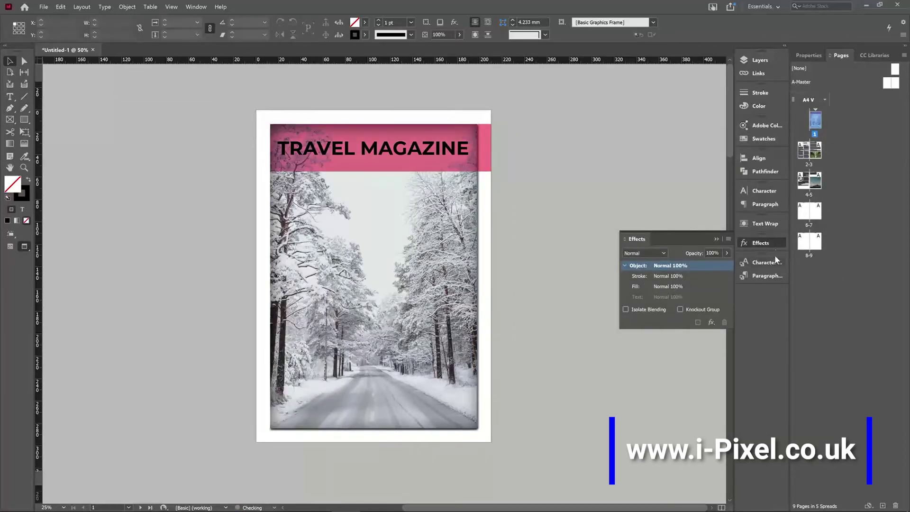
left_click(711, 323)
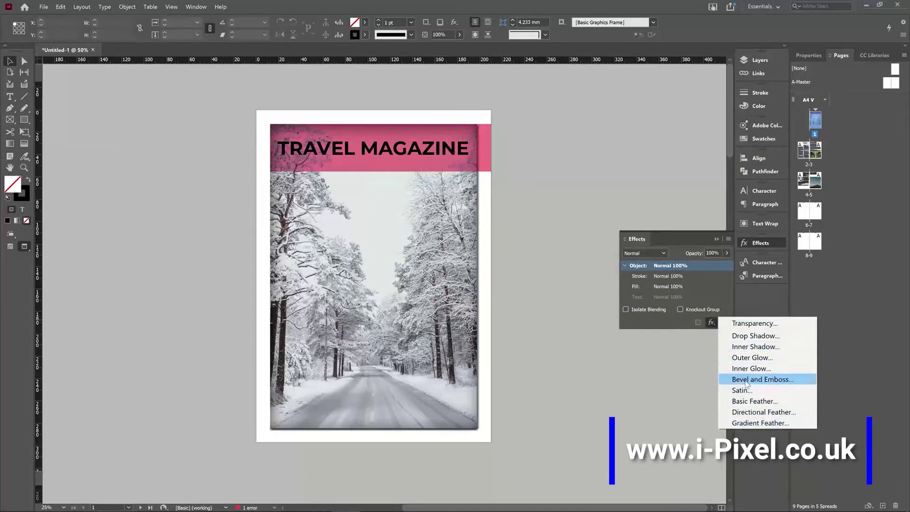
left_click(670, 385)
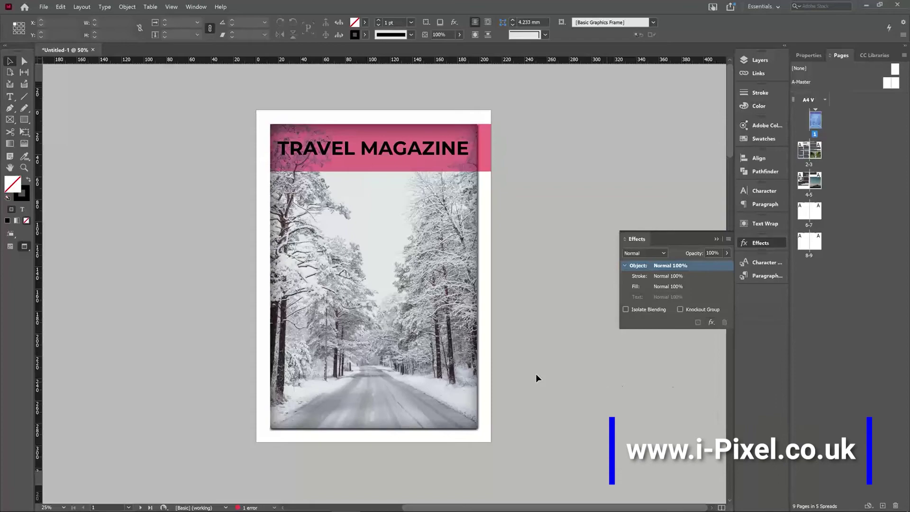
scroll(488, 359, "down", 10)
Give the page 3 waterfall photo a drop shadow at 9% opacity and 5 mm size
scroll(488, 360, "down", 3)
left_click(469, 351)
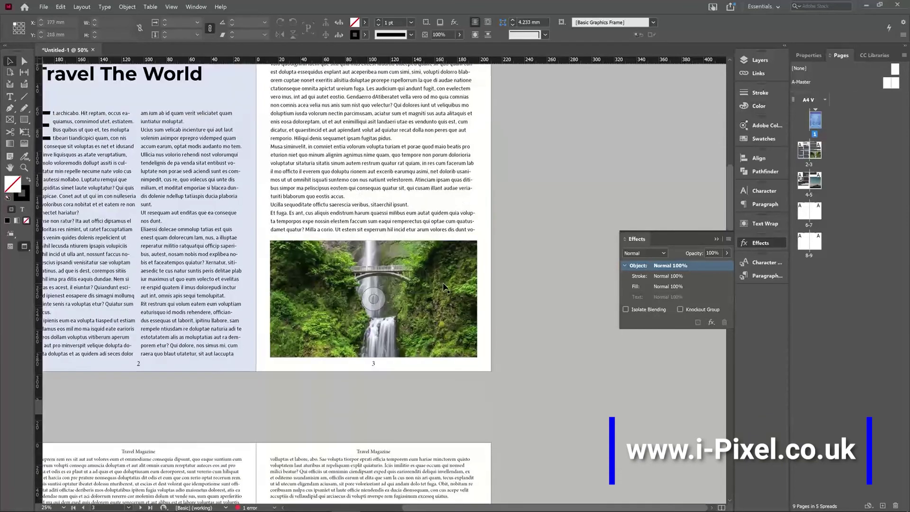
left_click(711, 322)
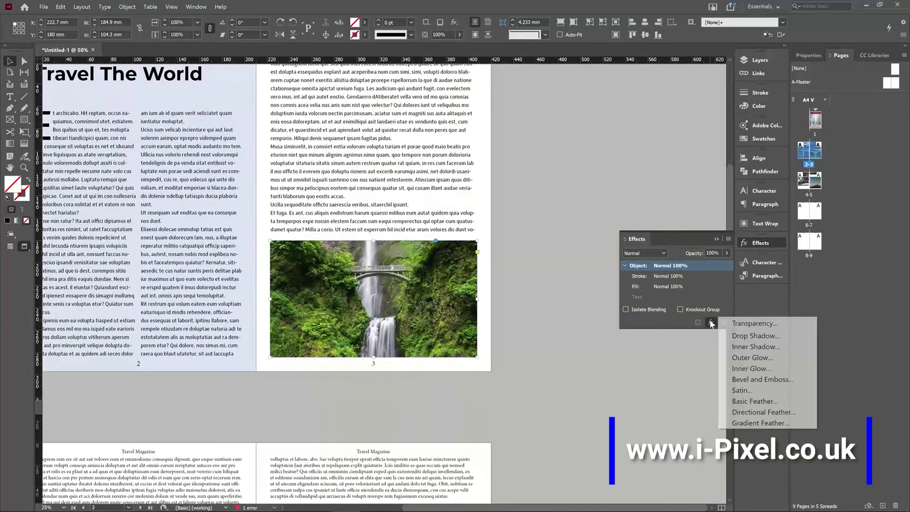
left_click(749, 335)
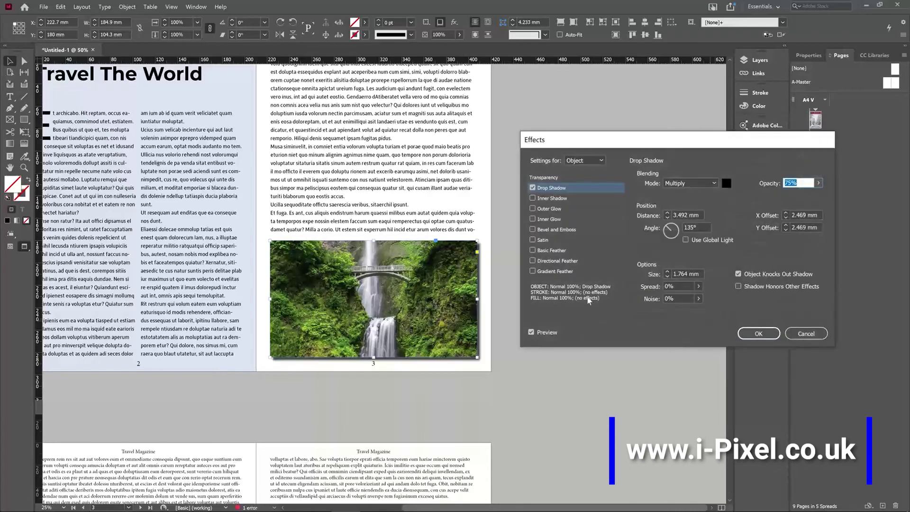
left_click(819, 183)
left_click_drag(807, 198, 774, 197)
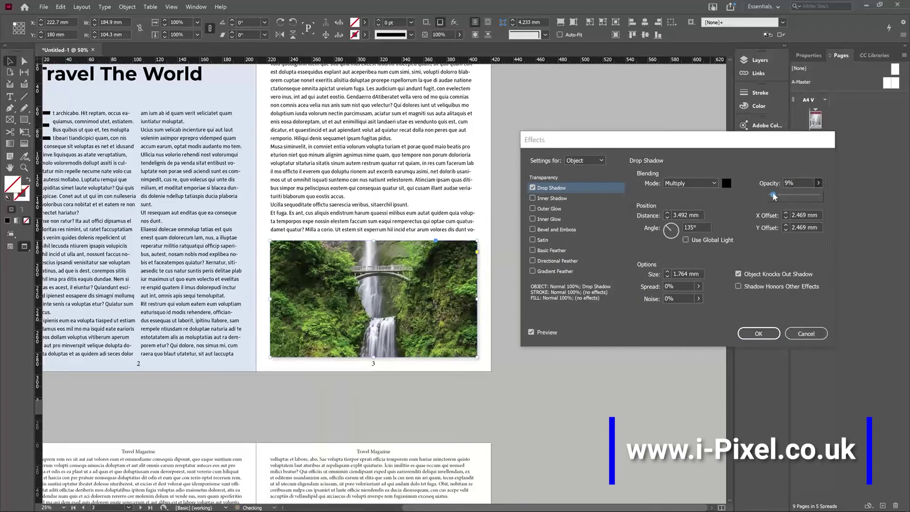
triple_click(673, 274)
type("5")
key("Tab")
left_click(759, 334)
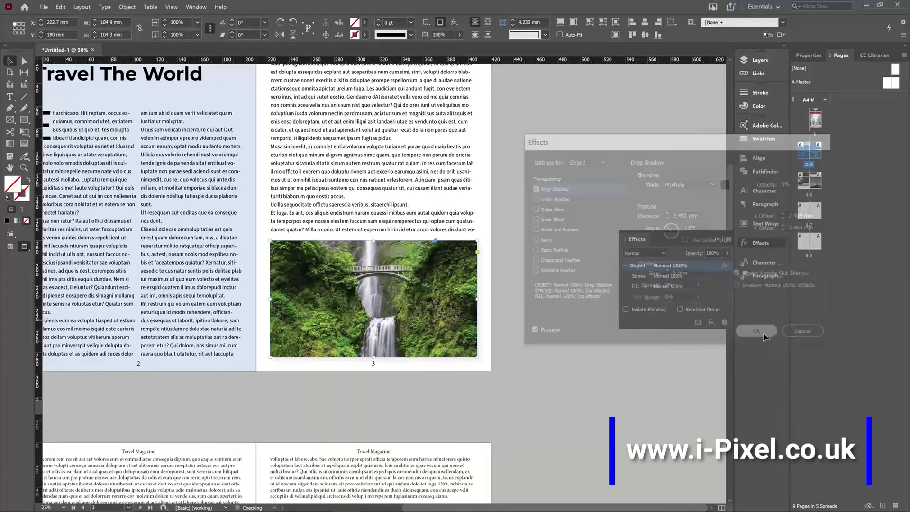
Toggle the Effects panel and review its blend mode options without changing them
left_click_drag(370, 386, 409, 371)
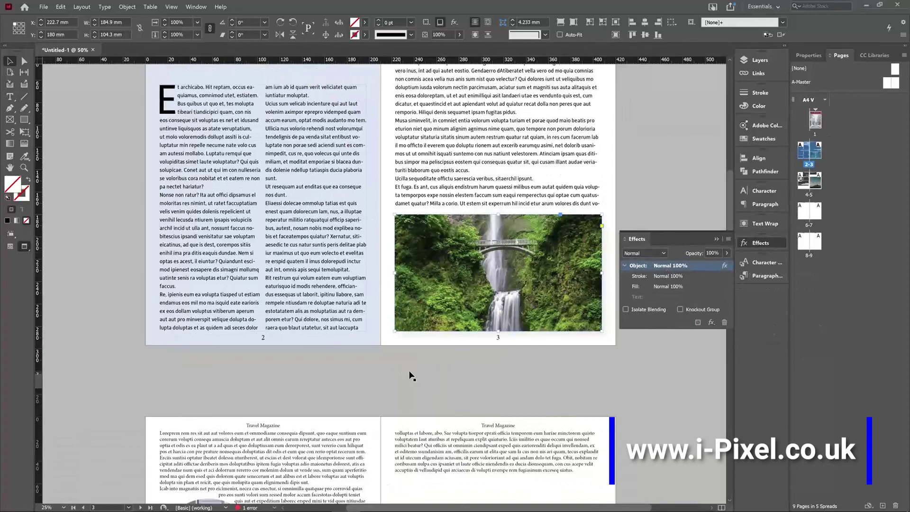
scroll(506, 309, "up", 5)
scroll(505, 309, "down", 3)
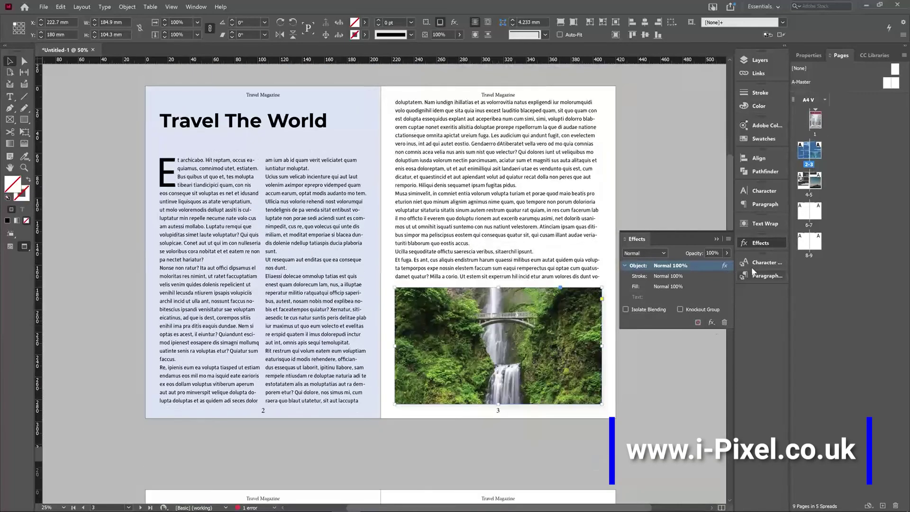
left_click(763, 245)
left_click(756, 244)
left_click(639, 253)
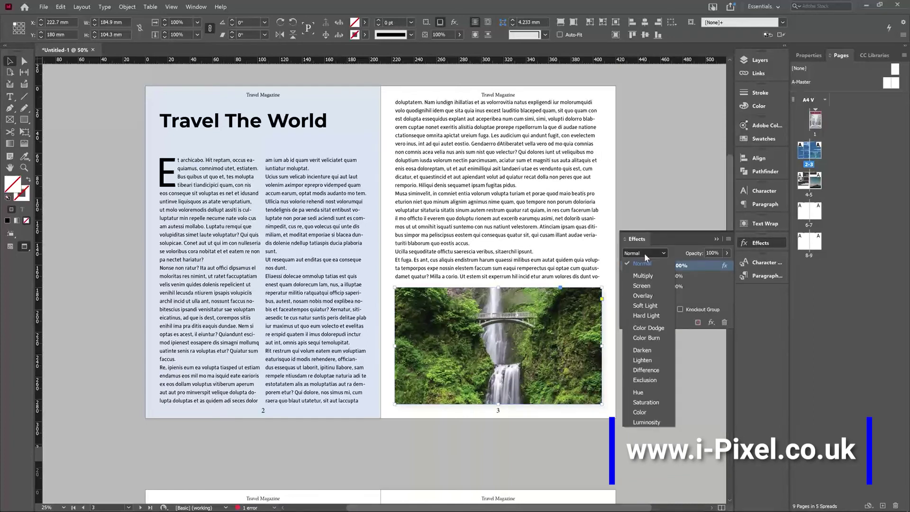
left_click(644, 253)
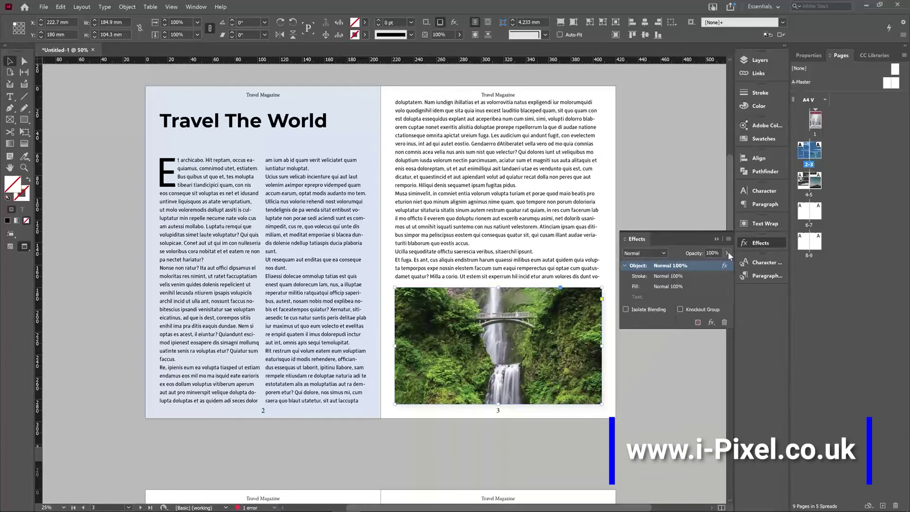
Display the waterfall image's properties, showing 100% opacity and its Drop Shadow
left_click(714, 239)
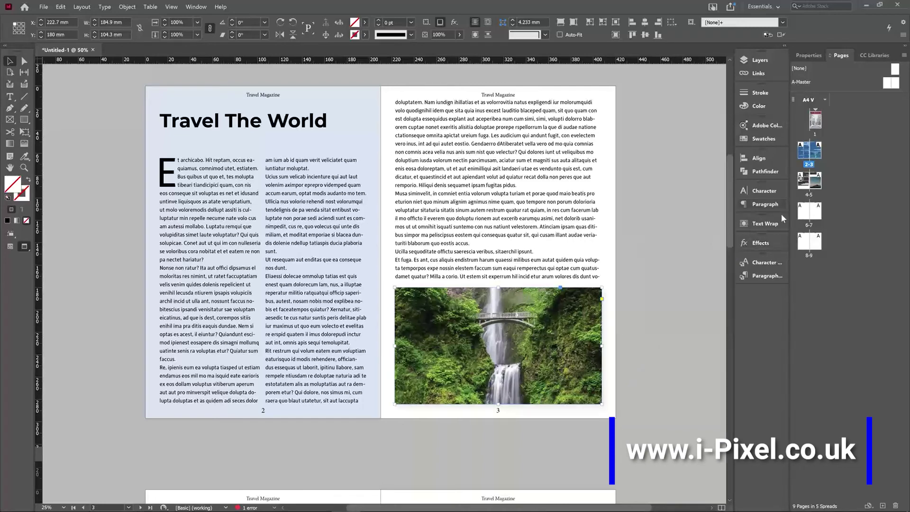
left_click(767, 243)
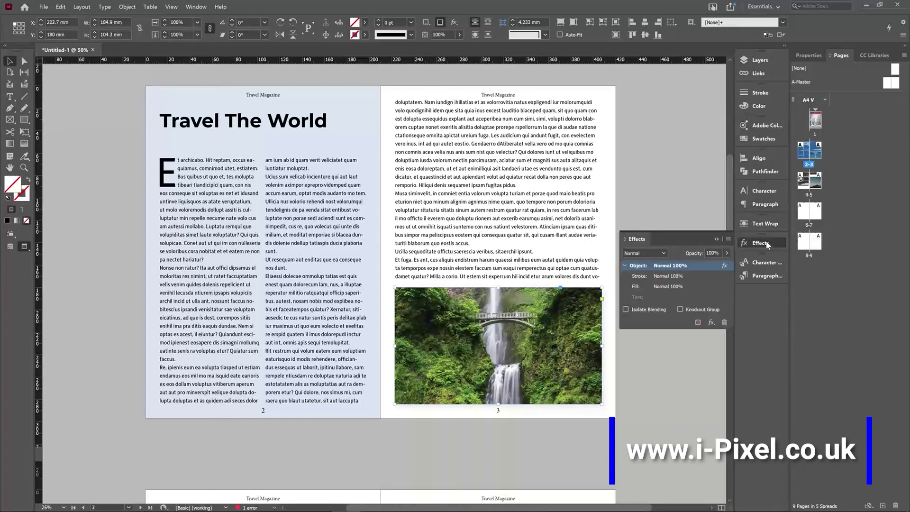
left_click(192, 6)
left_click(372, 22)
left_click(810, 57)
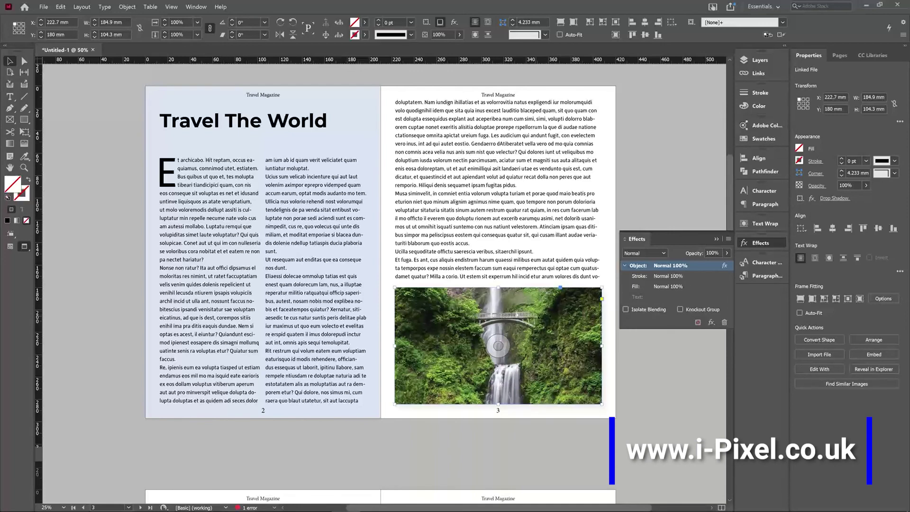
Review the waterfall's Drop Shadow settings unchanged, then scroll down to the pages 4–5 spread
left_click(829, 198)
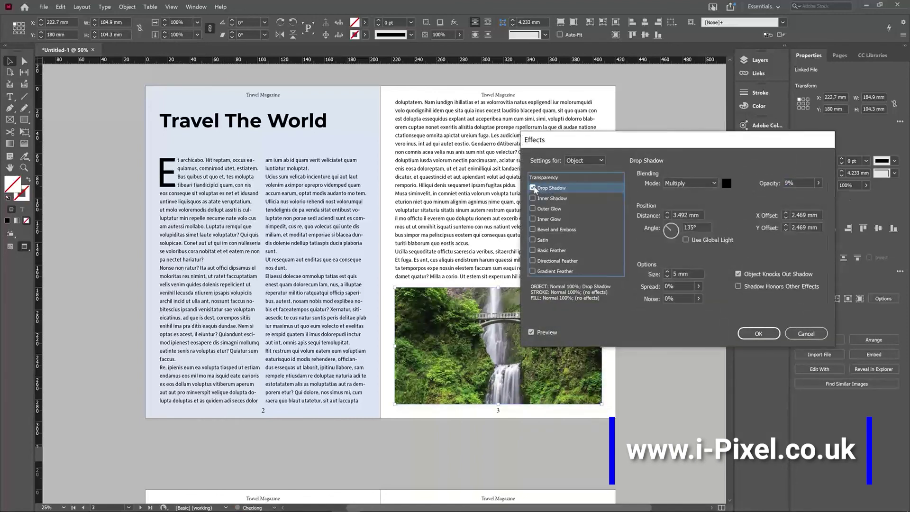
left_click(763, 334)
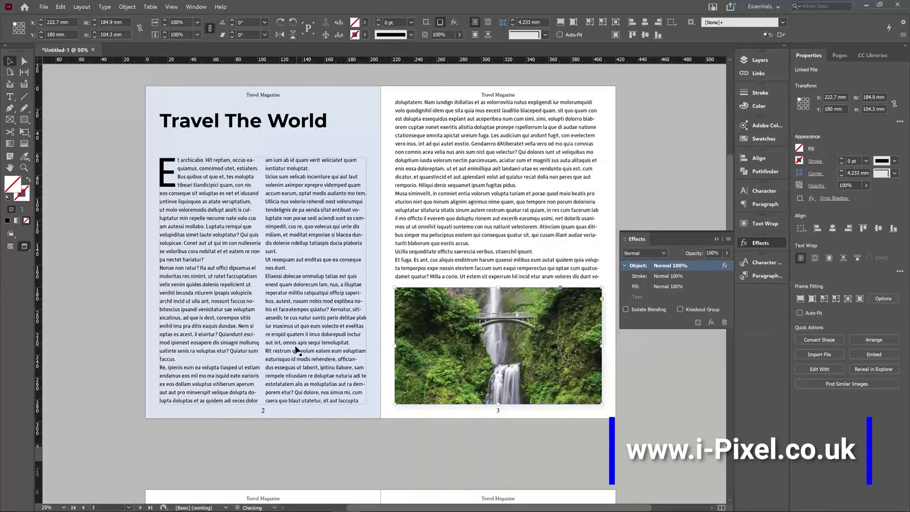
scroll(296, 350, "down", 5)
scroll(297, 349, "down", 6)
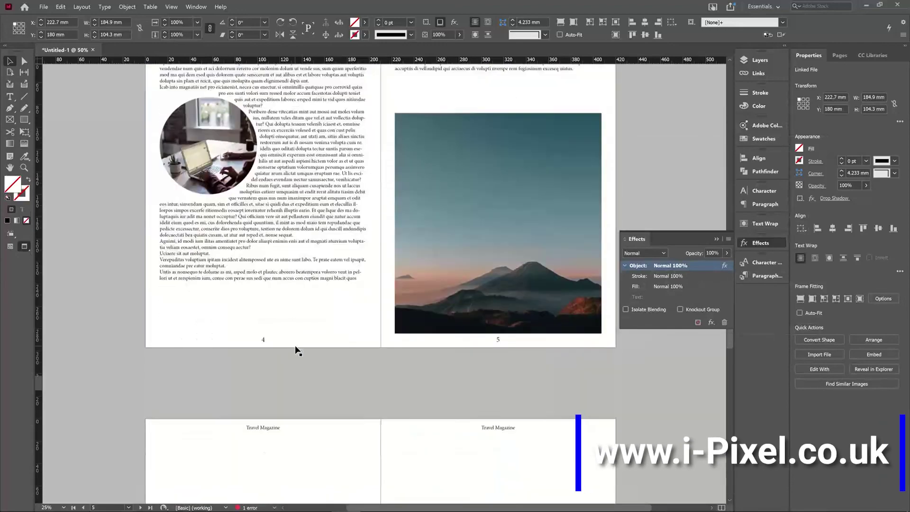